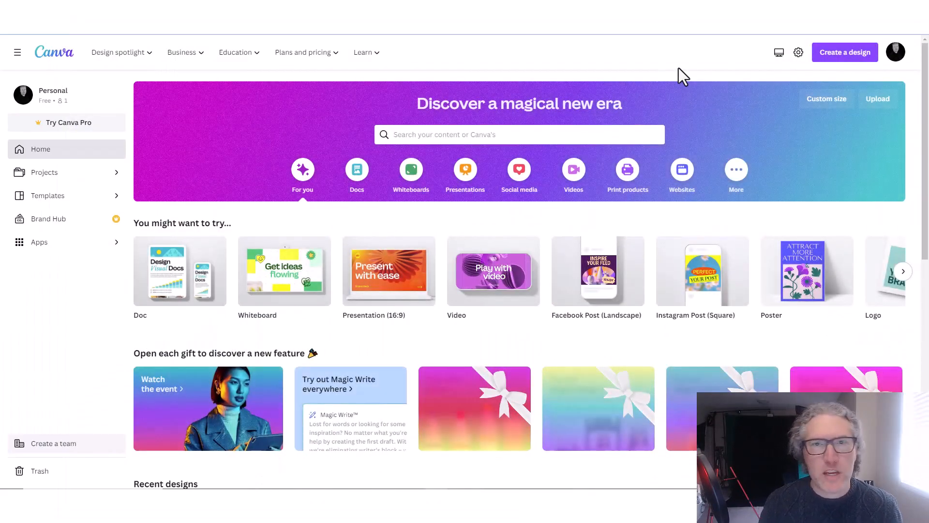
- Search the templates for "youtube thumbnails"
click(587, 136)
text(youtube th)
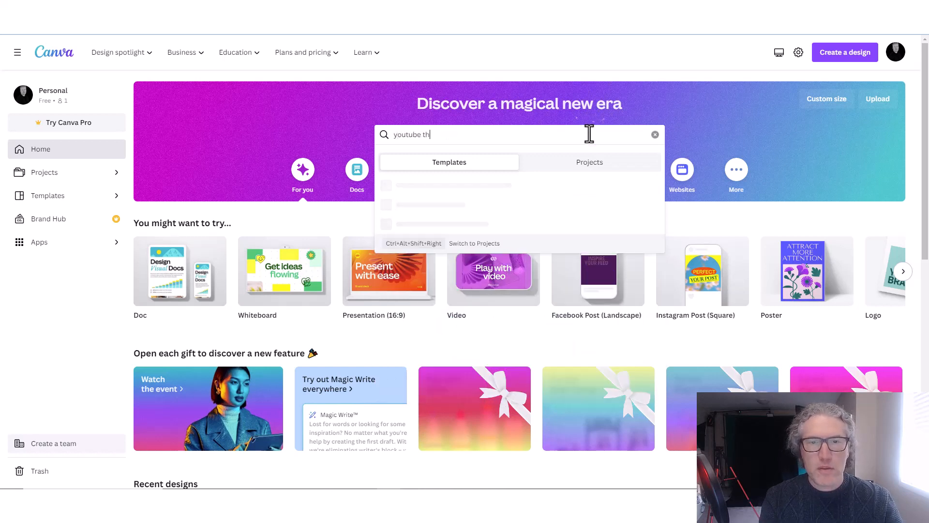
text(umbnails)
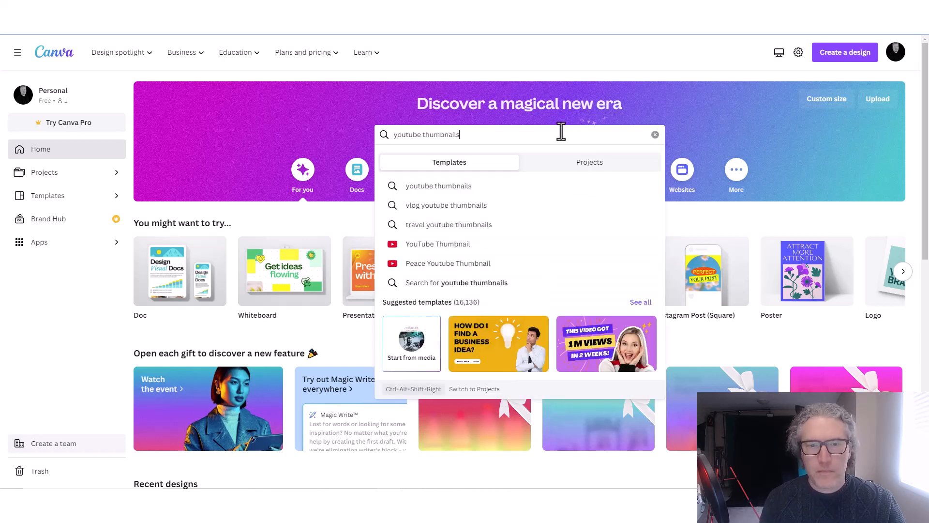
click(442, 188)
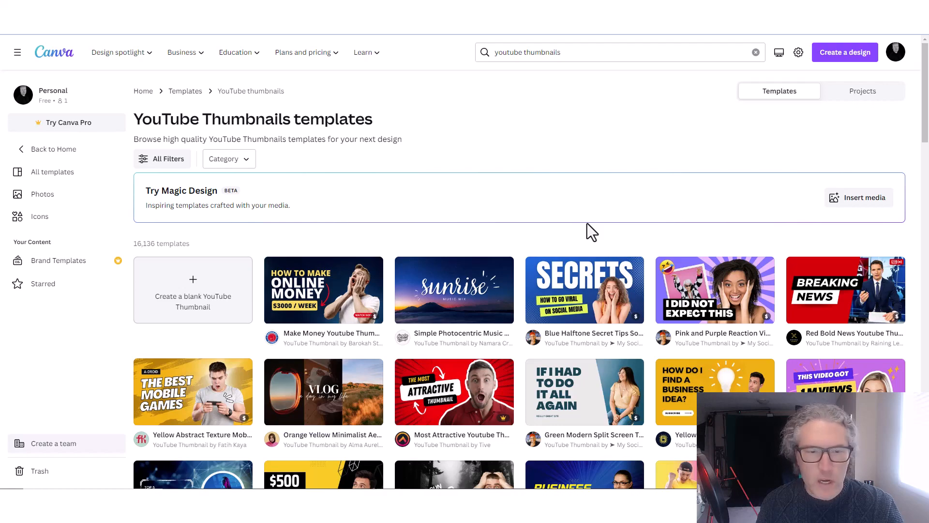
- Open the Simple Photocentric Music Mix YouTube Thumbnail template with the "sunrise" title for customizing
scroll(588, 227, down, 1)
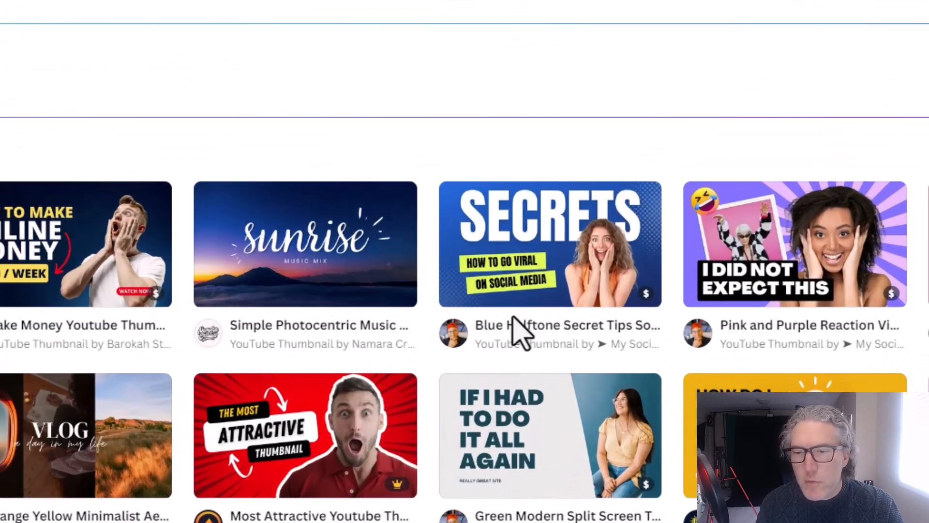
mouse_move(644, 302)
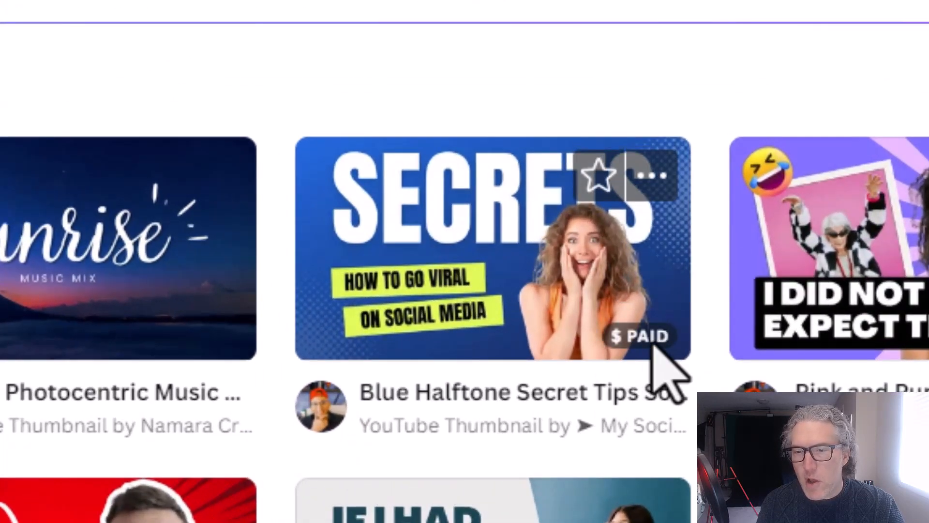
mouse_move(644, 344)
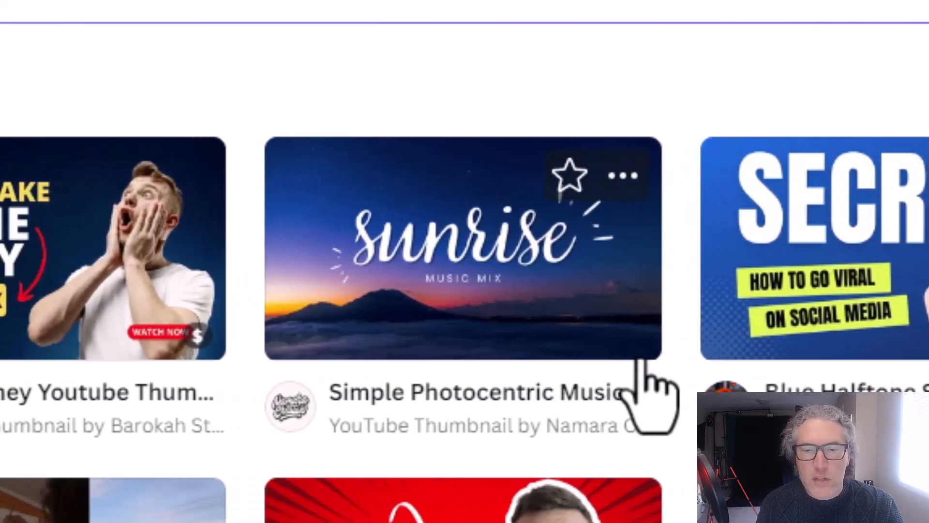
click(475, 286)
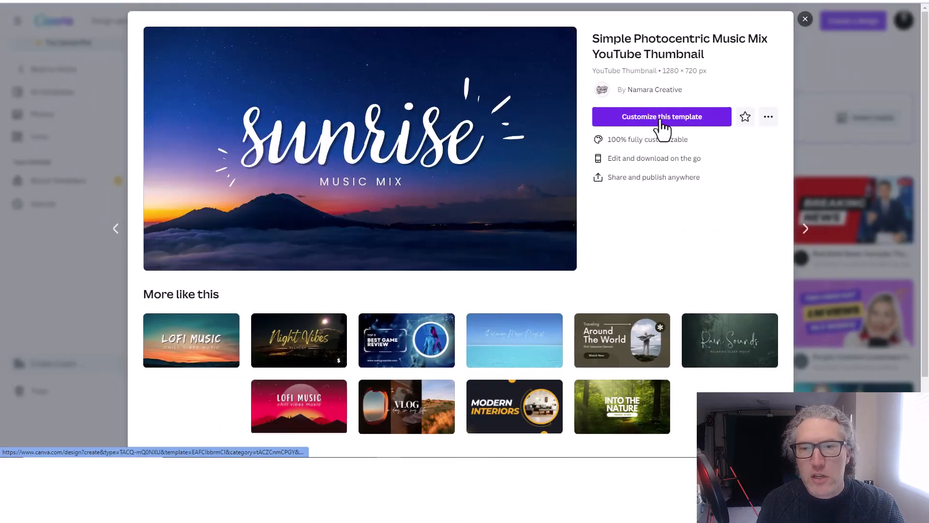
click(663, 129)
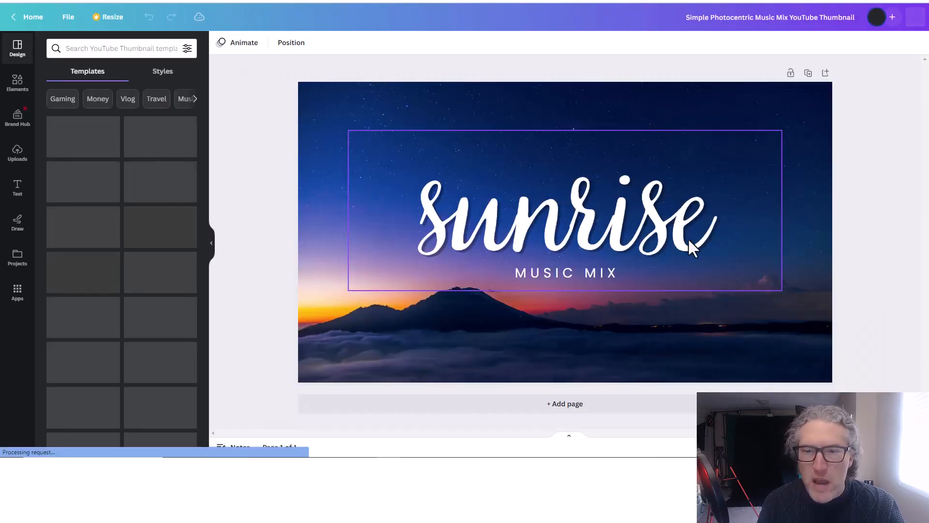
- Replace the "sunrise" title with "sunset" and open the sharing options
click(699, 233)
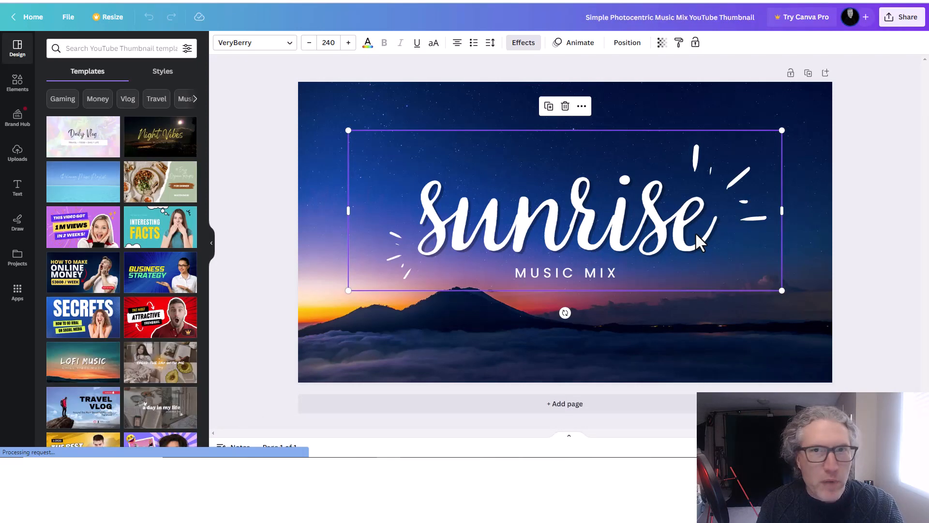
double_click(712, 227)
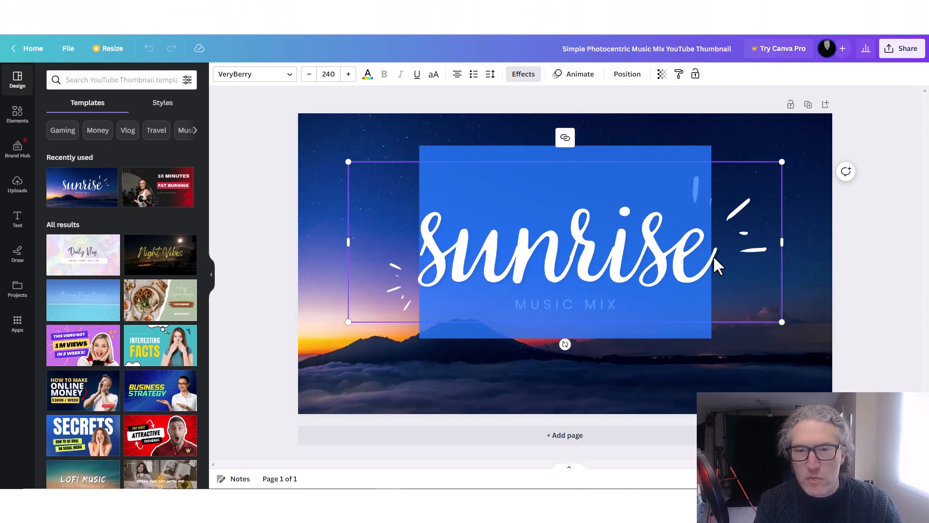
text(sunset)
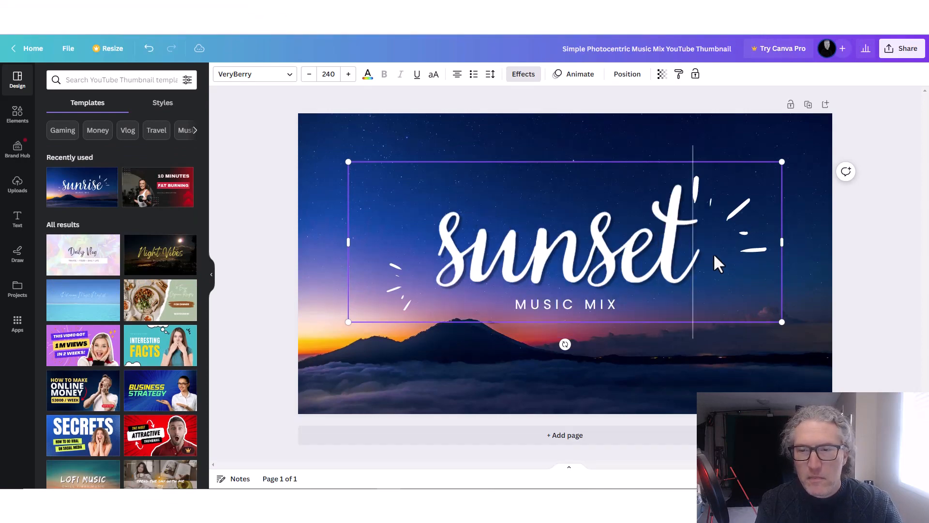
click(868, 272)
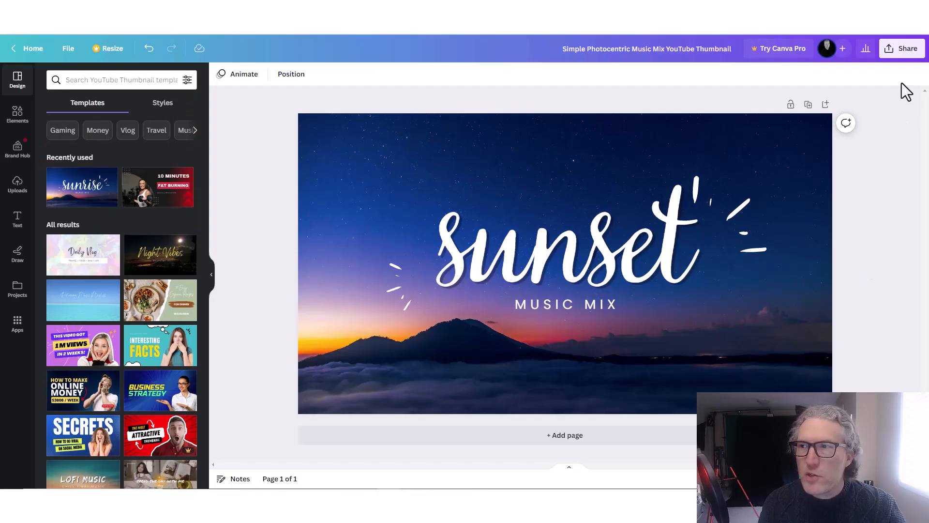
click(899, 54)
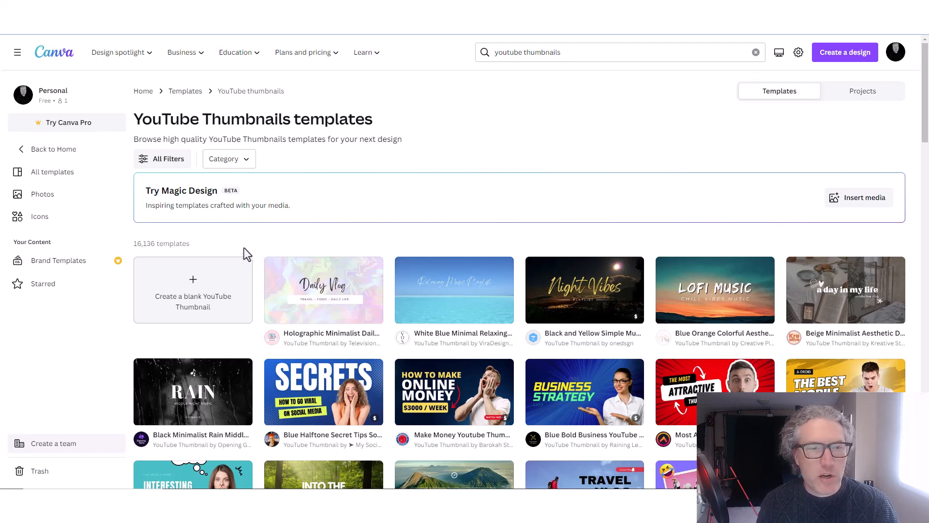
- Create a blank YouTube thumbnail and add a text box reading "Make YouTube Thumbnails" near the upper-left corner of the canvas
click(181, 293)
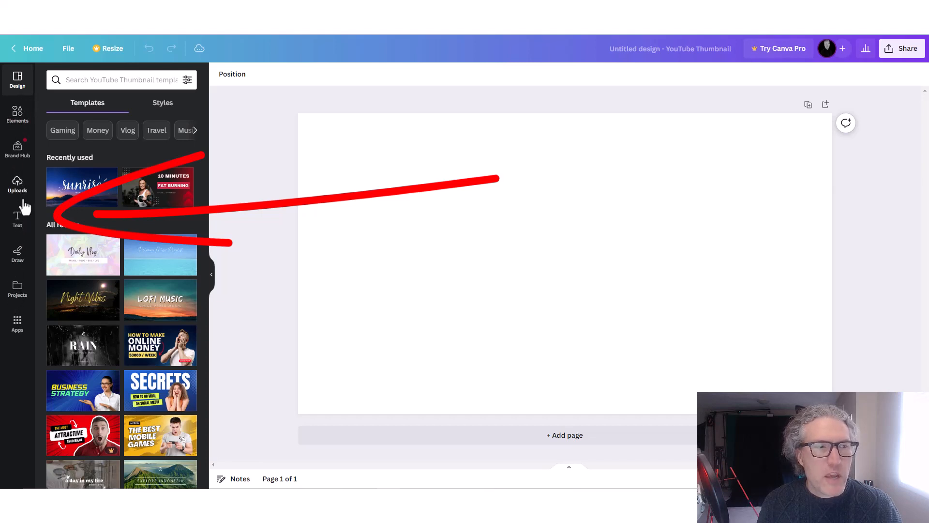
click(17, 220)
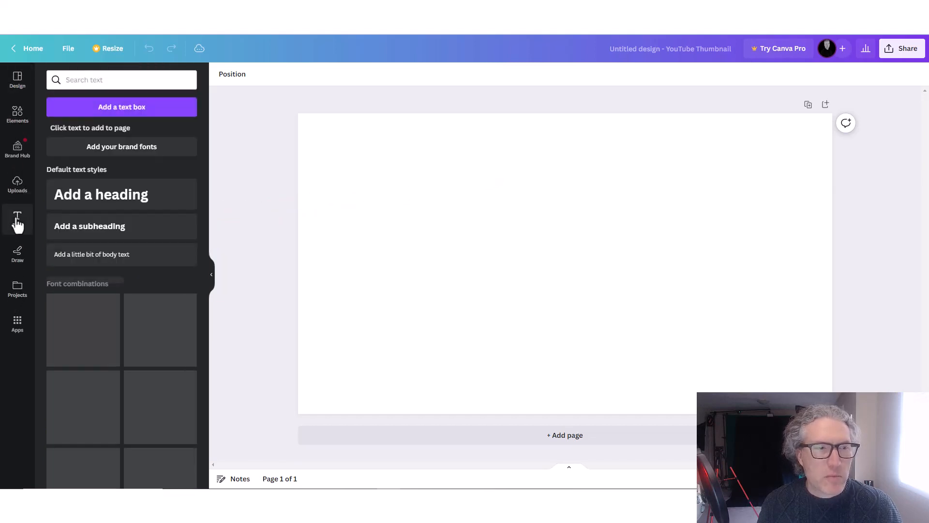
click(118, 107)
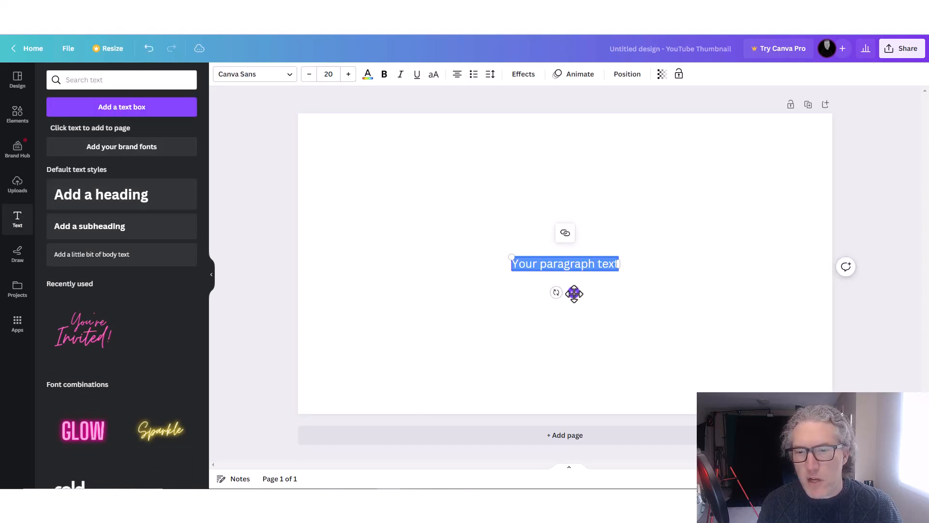
drag(575, 293, 393, 180)
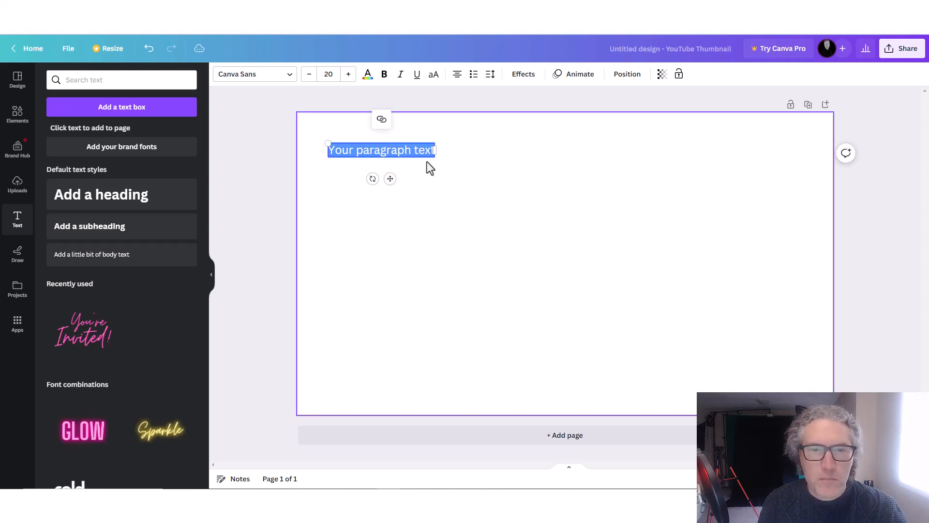
click(419, 152)
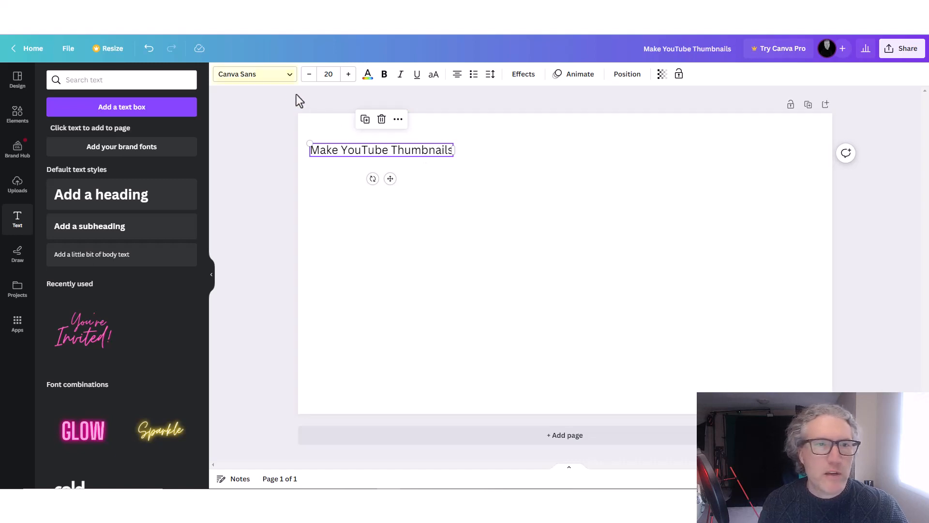
- Format the "Make YouTube Thumbnails" text as bold Arial at font size 70
click(290, 76)
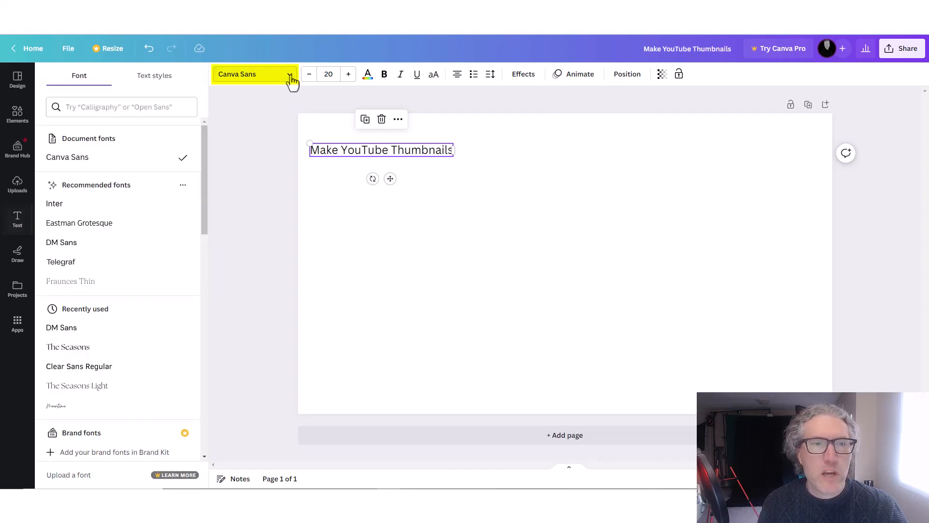
click(166, 106)
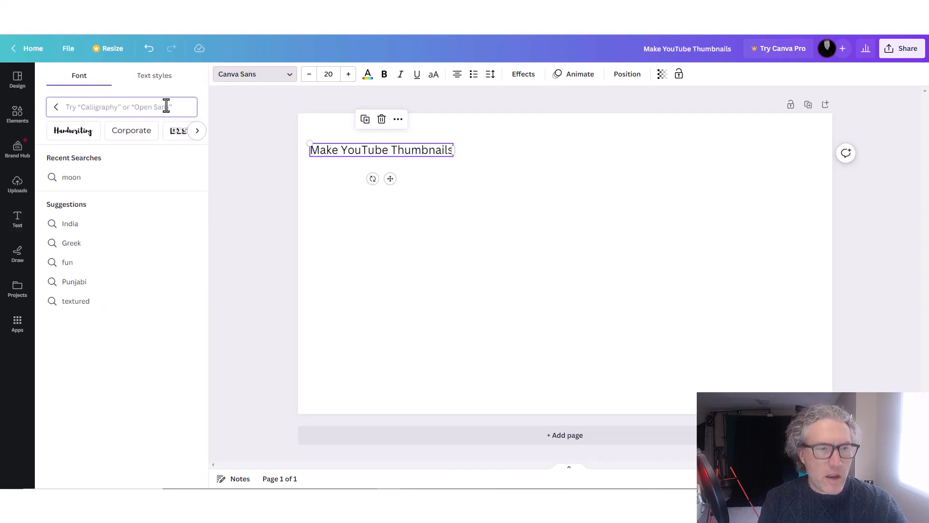
text(arial)
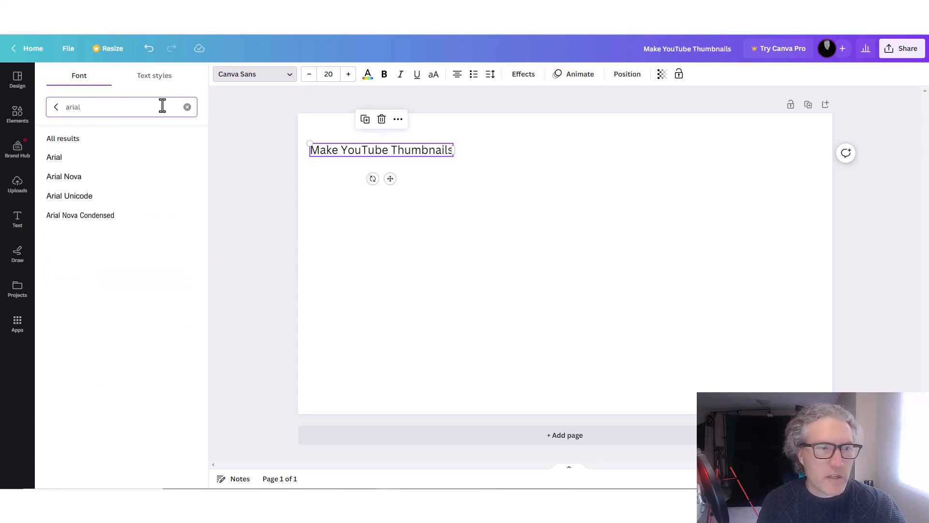
click(55, 163)
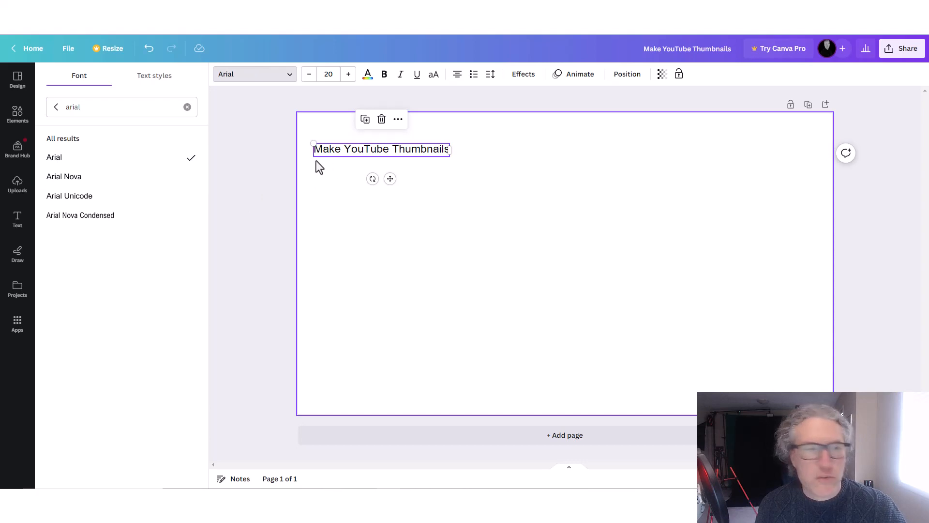
click(384, 76)
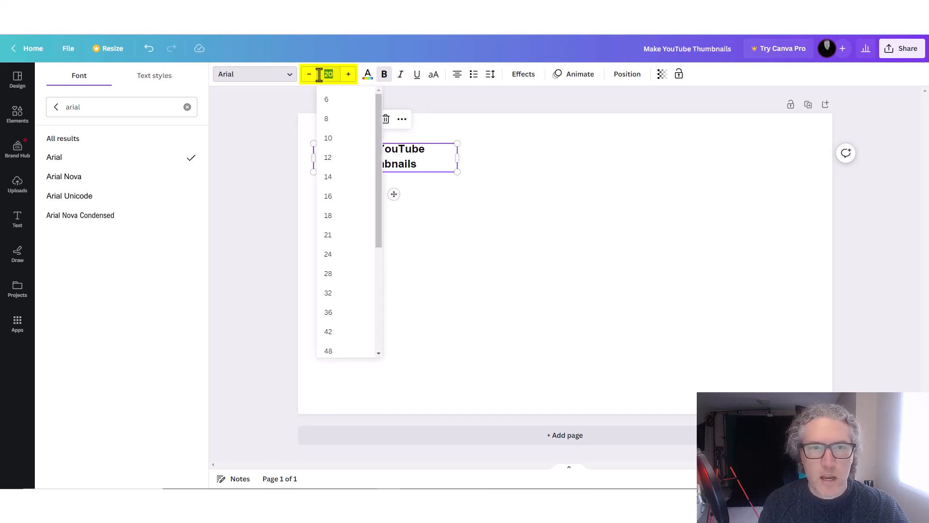
text(70)
key(Return)
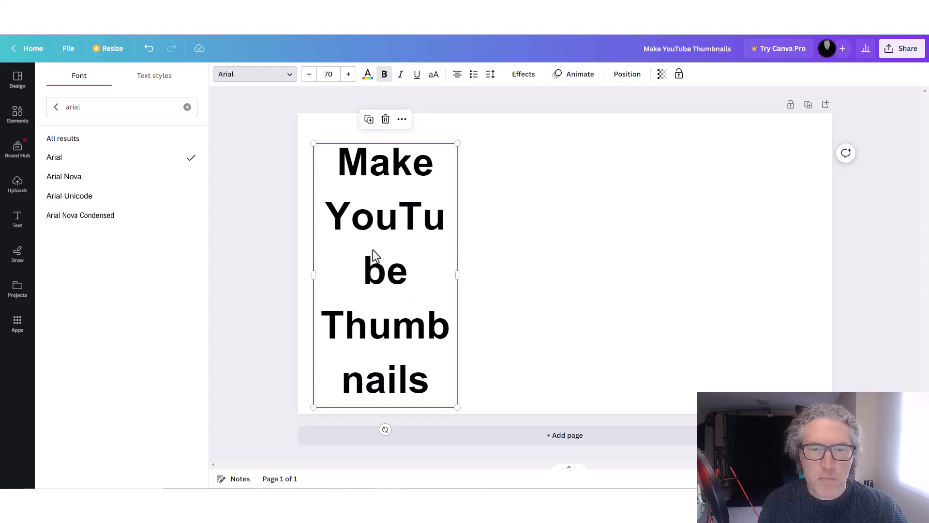
- Reposition and resize the "Make YouTube Thumbnails" text box, widening it so each word fits on its own line
drag(372, 249, 387, 224)
drag(328, 119, 342, 141)
drag(472, 264, 590, 268)
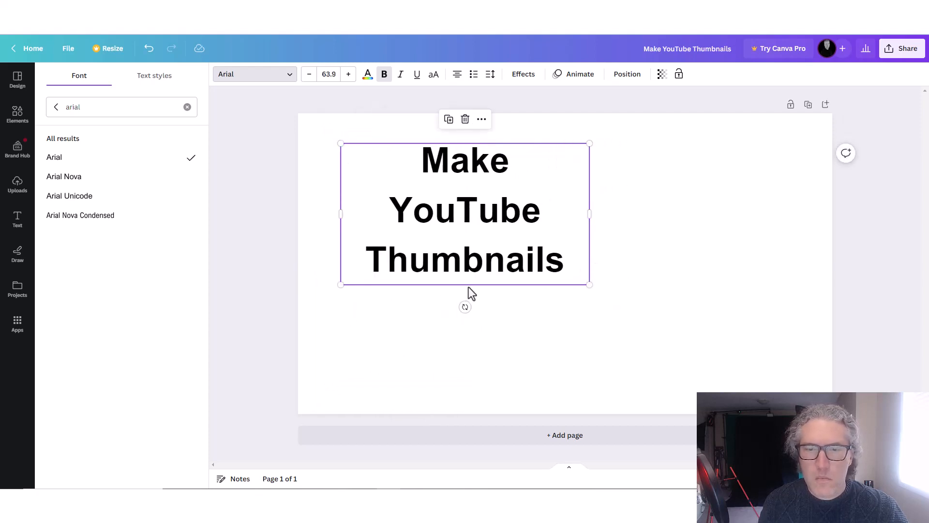
- Increase the thumbnail text's font size to 83.9 and open its text color options
click(349, 75)
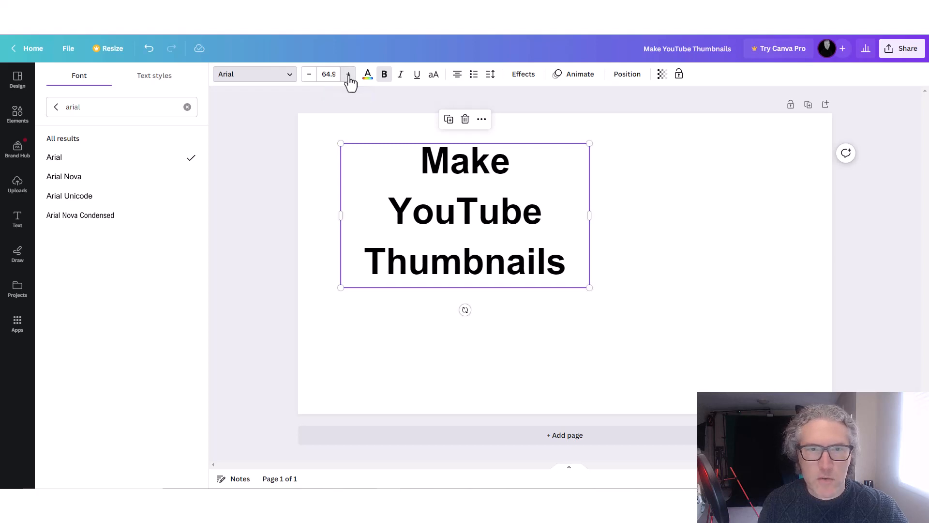
click(348, 76)
click(349, 76)
click(348, 76)
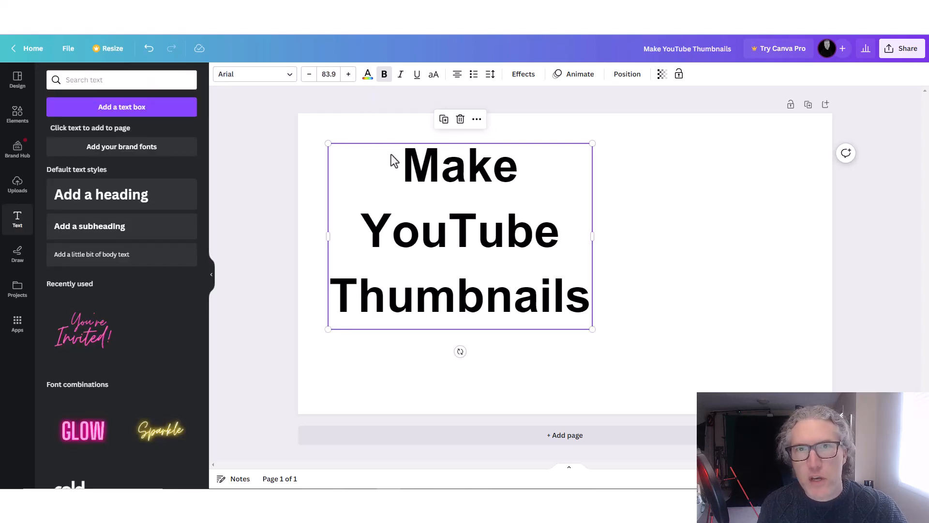
click(367, 78)
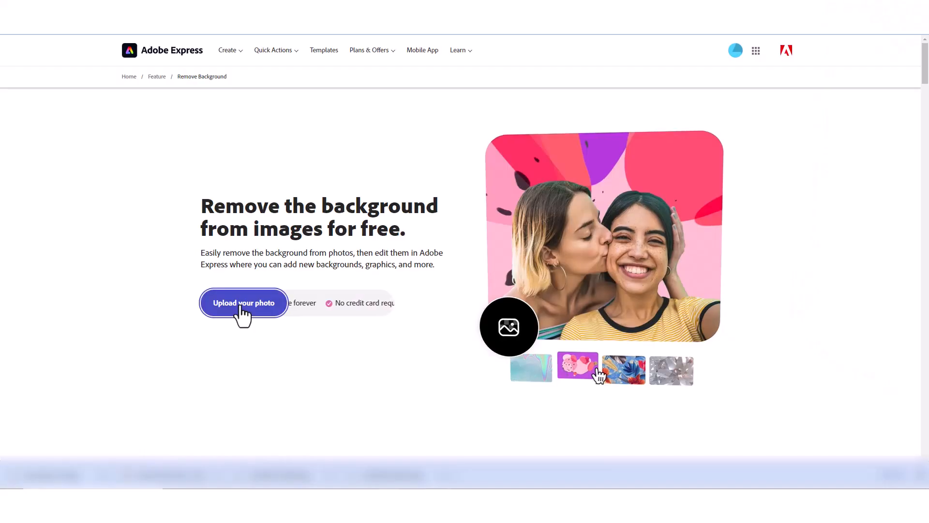
- Upload a portrait photo from the device to the Adobe Express background remover
click(242, 312)
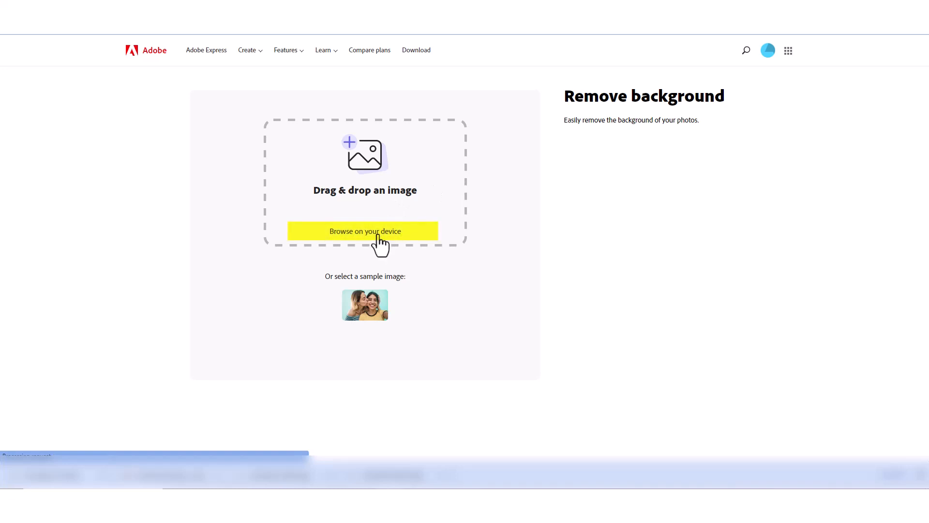
click(377, 235)
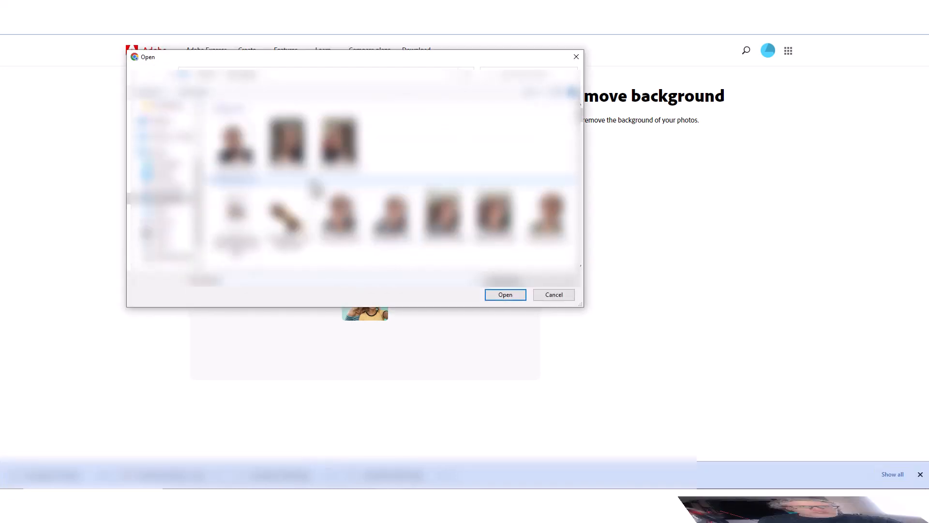
click(287, 142)
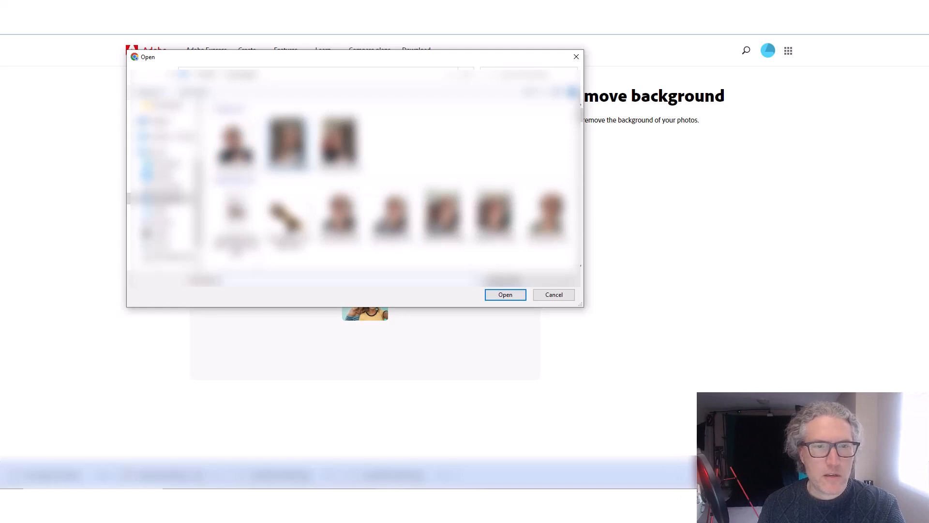
click(505, 294)
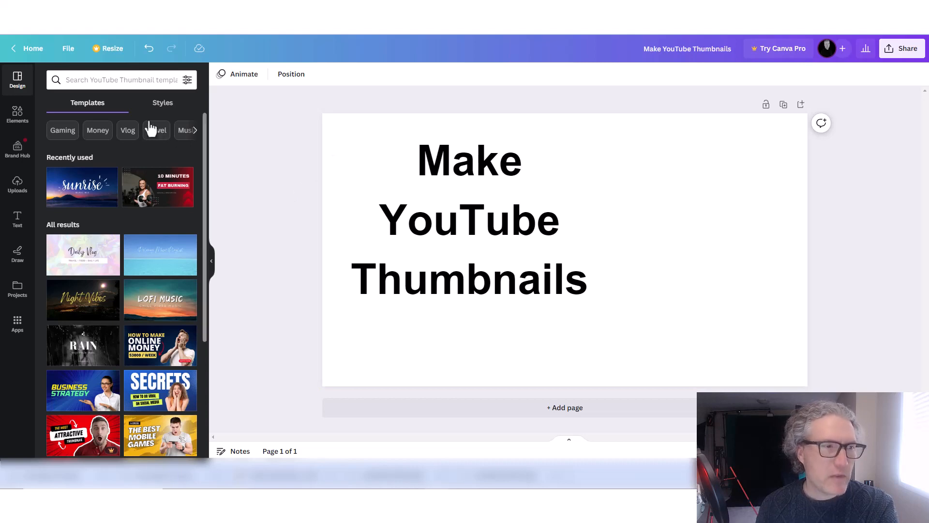
- Upload the background-removed portrait photo from the device to the design's image uploads
click(17, 193)
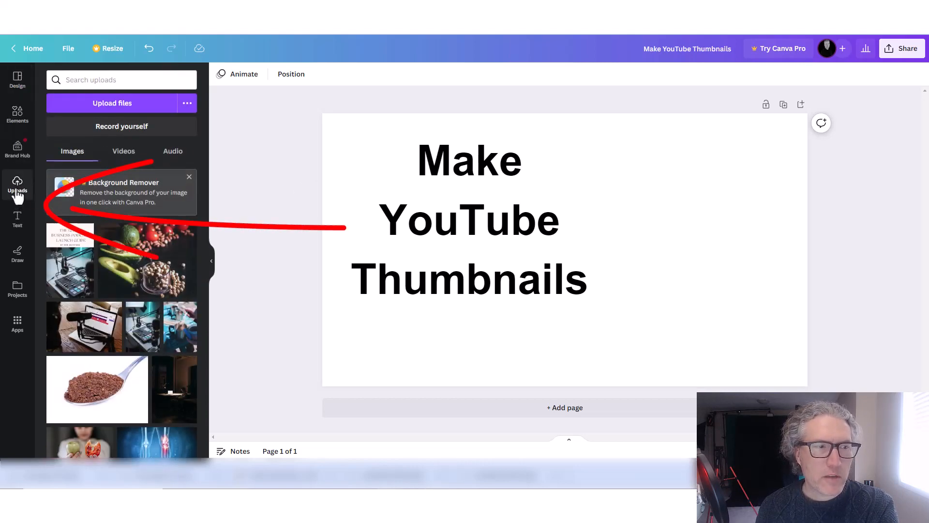
click(136, 105)
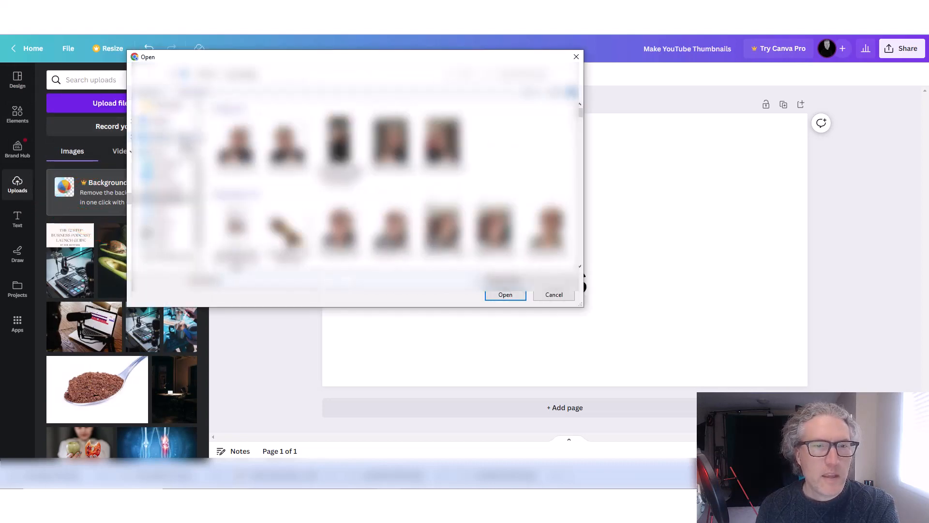
click(237, 145)
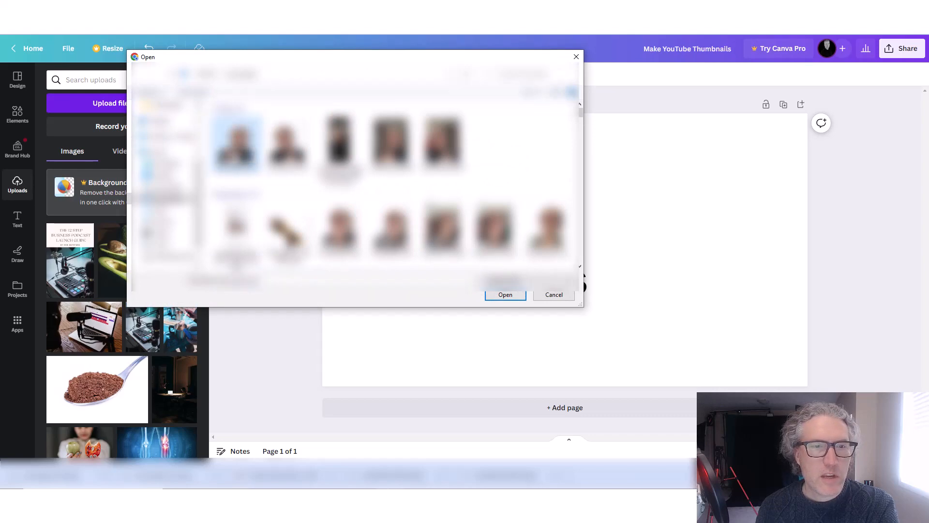
click(514, 297)
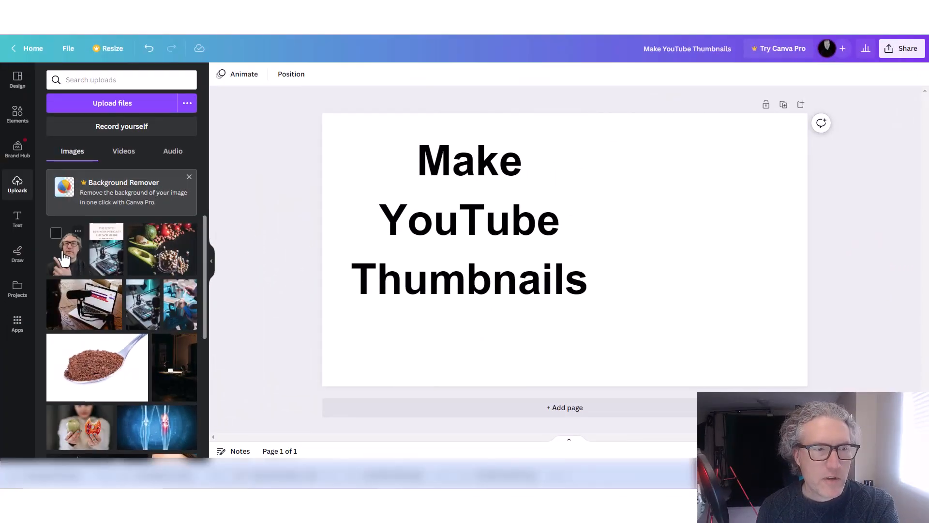
- Place the cut-out portrait in the lower-right corner of the thumbnail and enlarge it to fill the canvas height
drag(65, 259, 80, 261)
drag(161, 265, 670, 209)
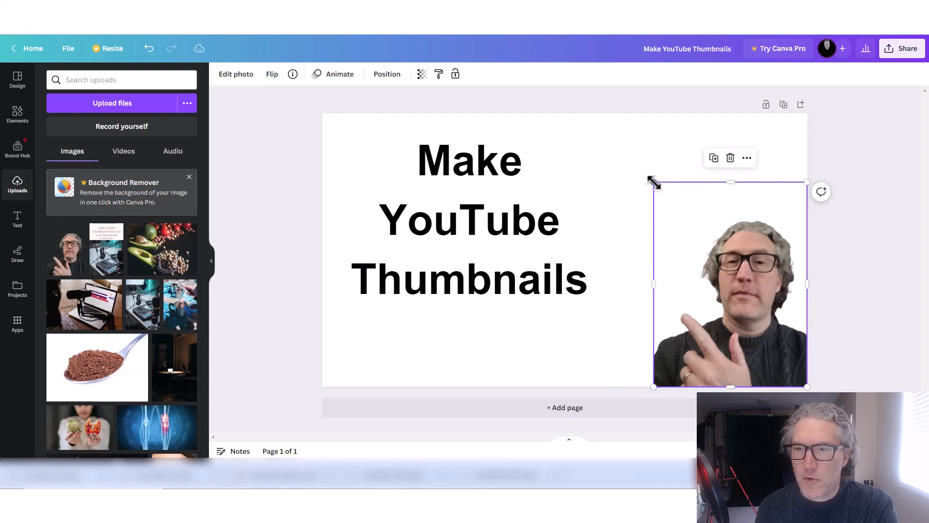
drag(654, 183, 489, 95)
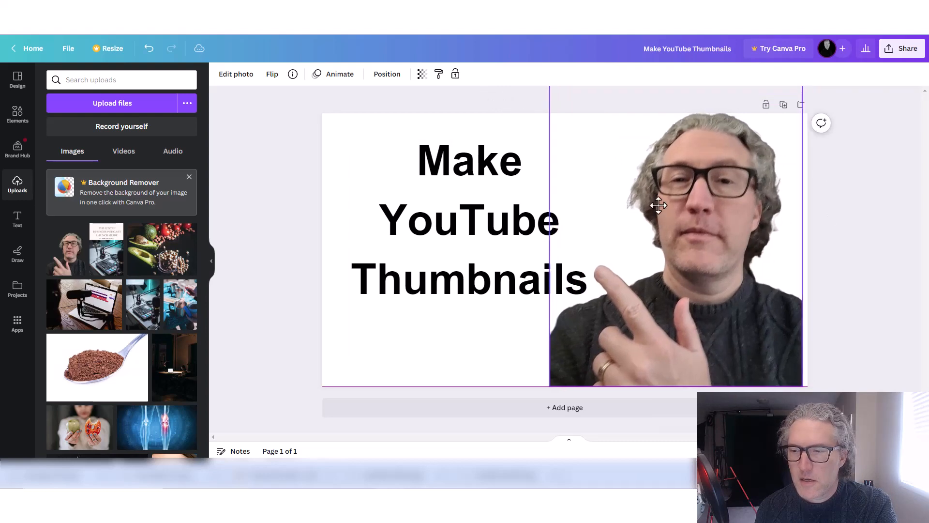
- Widen the "Make YouTube Thumbnails" text box toward the portrait so the centred words shift closer to it
click(463, 225)
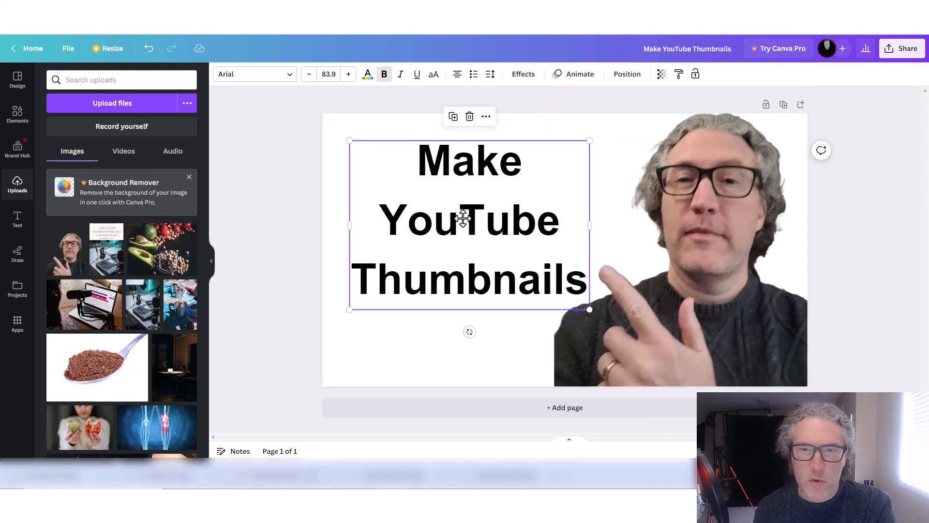
drag(462, 222, 461, 221)
drag(590, 227, 615, 226)
- Add the red YouTube play-button image from the uploads to the thumbnail, next to the word "Make"
click(17, 121)
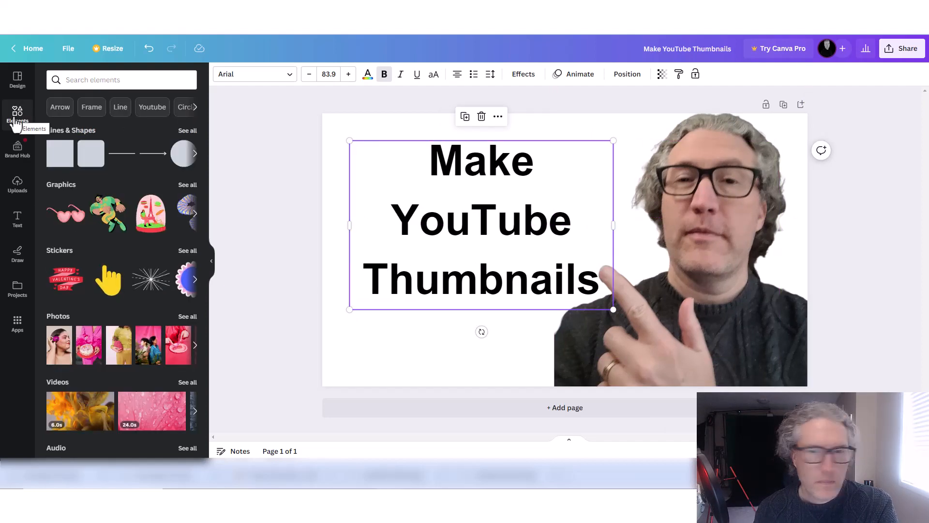
click(17, 185)
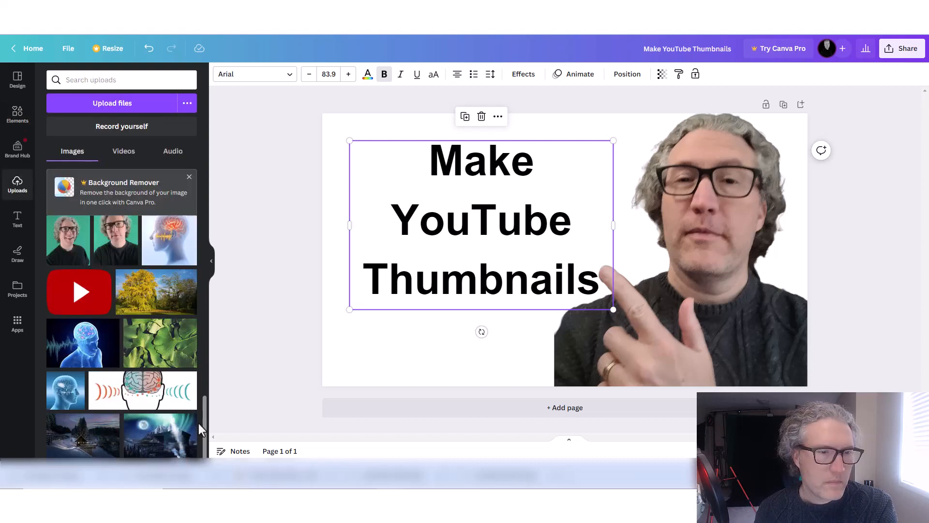
drag(202, 423, 209, 385)
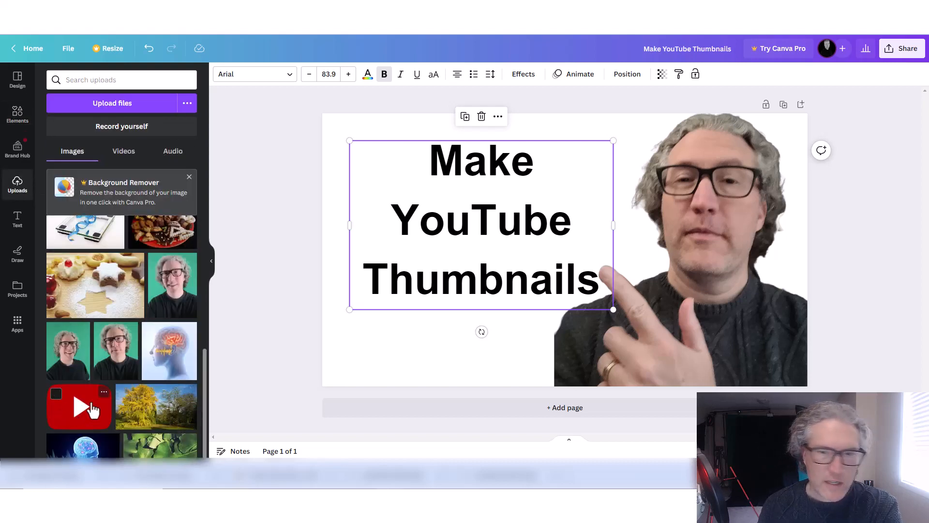
drag(91, 406, 487, 165)
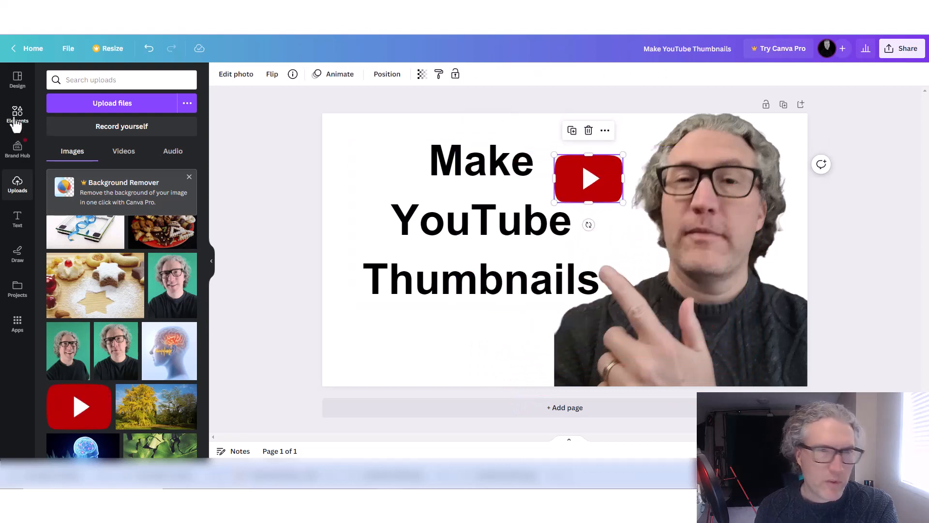
- Add a red square shape and stretch it into a band along the canvas bottom, reaching from the left edge to the portrait
click(18, 116)
click(59, 154)
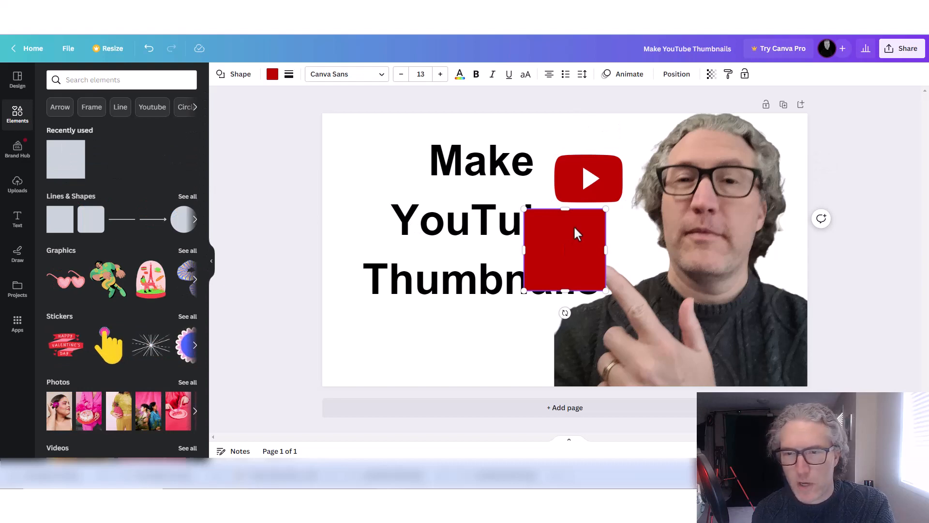
drag(570, 255, 519, 349)
drag(513, 307, 512, 334)
drag(473, 361, 321, 355)
click(612, 104)
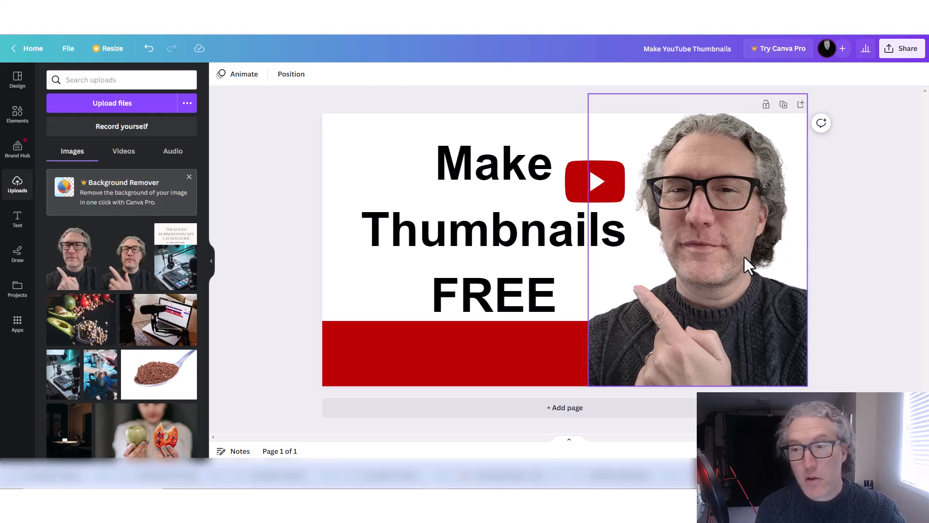
- Download the finished thumbnail as a JPG file
click(883, 158)
click(893, 50)
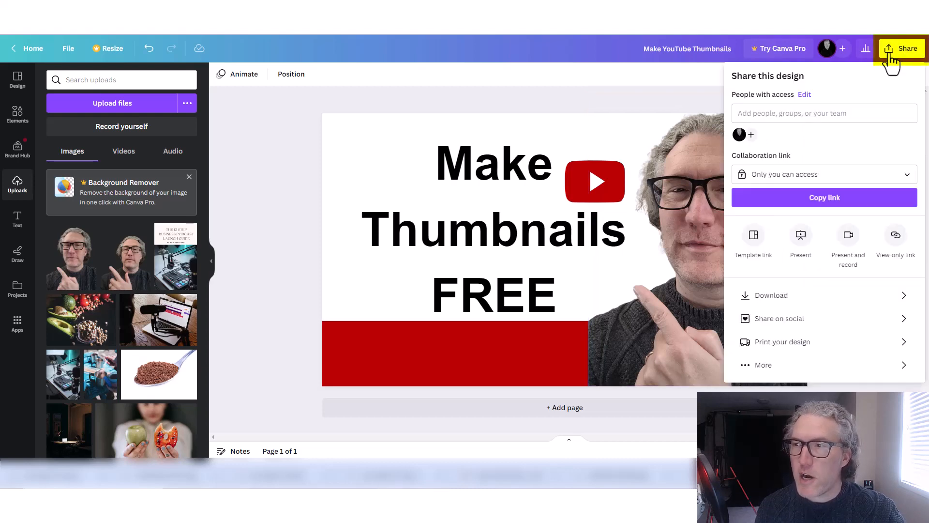
click(759, 301)
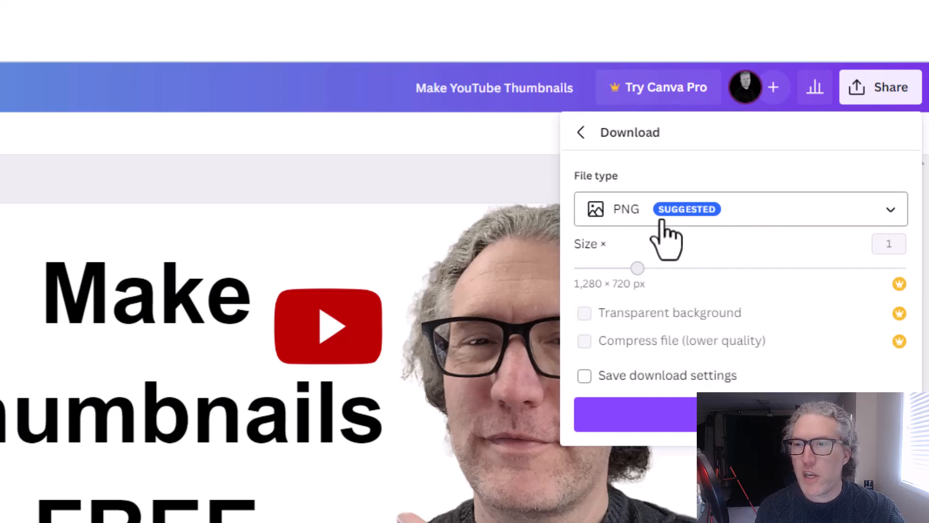
click(634, 220)
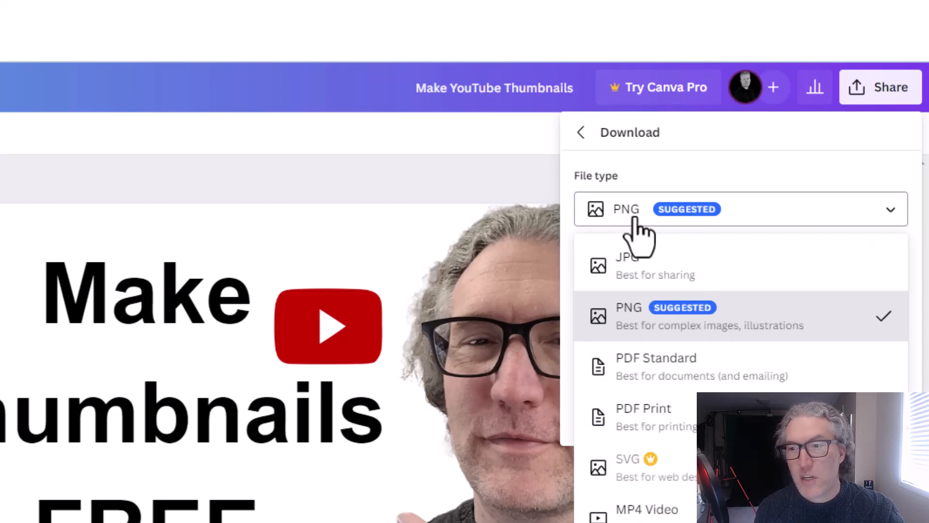
click(644, 275)
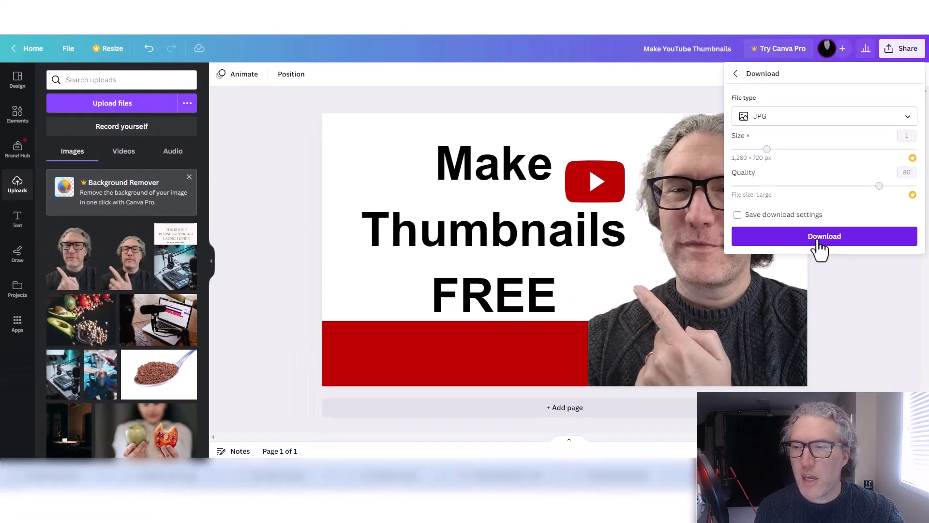
click(820, 236)
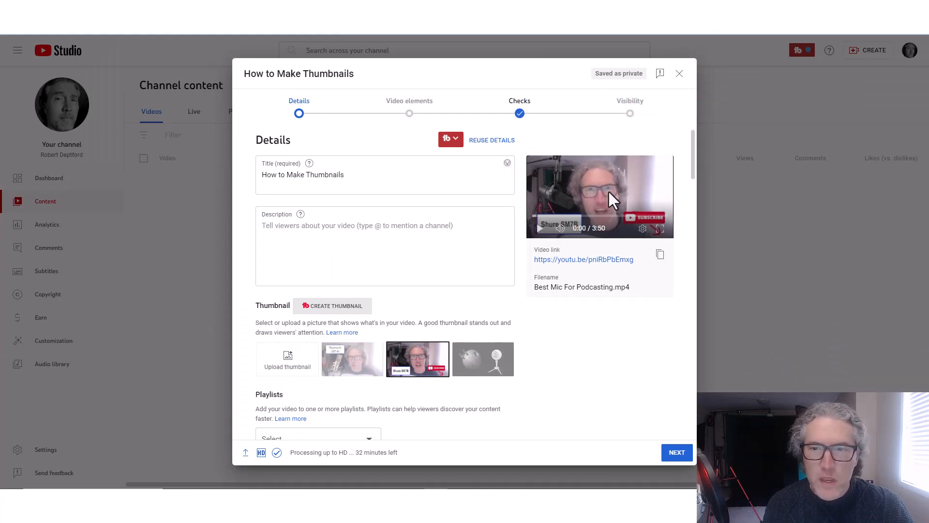
- Switch to YouTube Studio and upload the downloaded image as the custom thumbnail of the "How to Make Thumbnails" video
scroll(600, 203, down, 1)
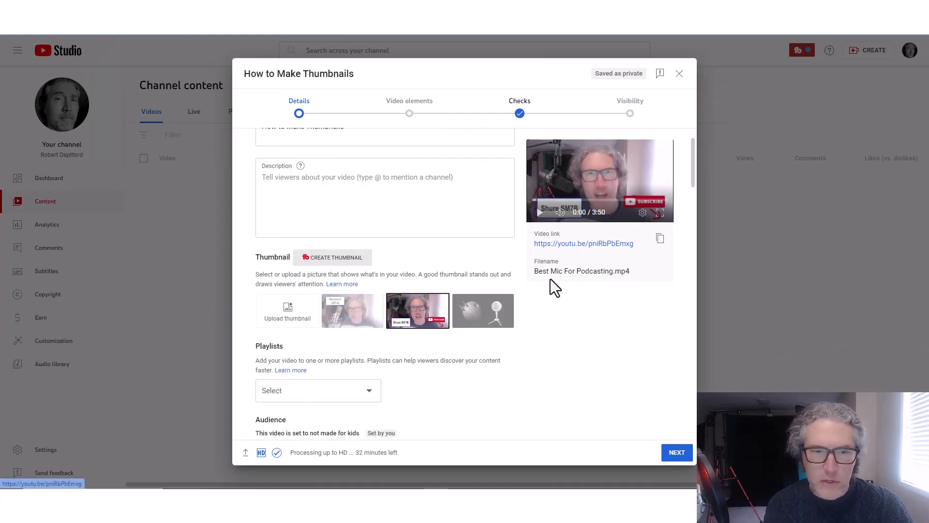
scroll(550, 279, down, 1)
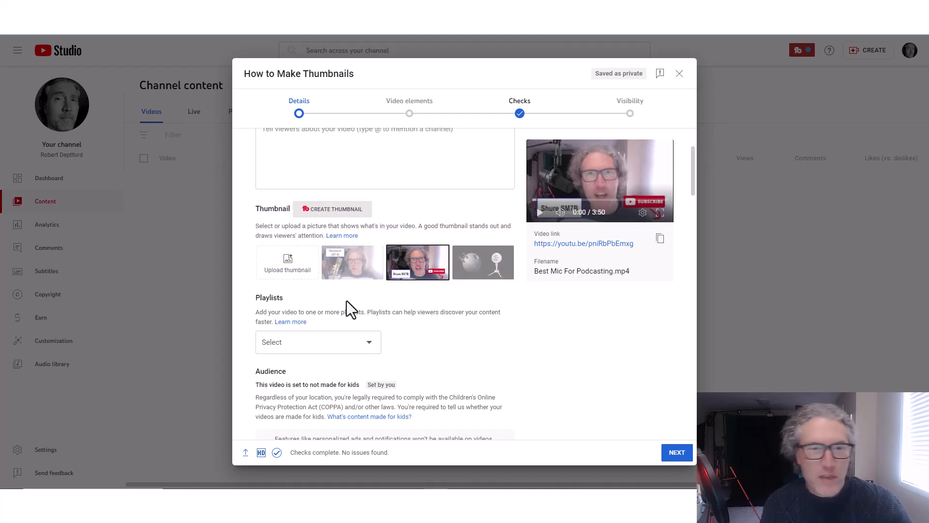
click(288, 274)
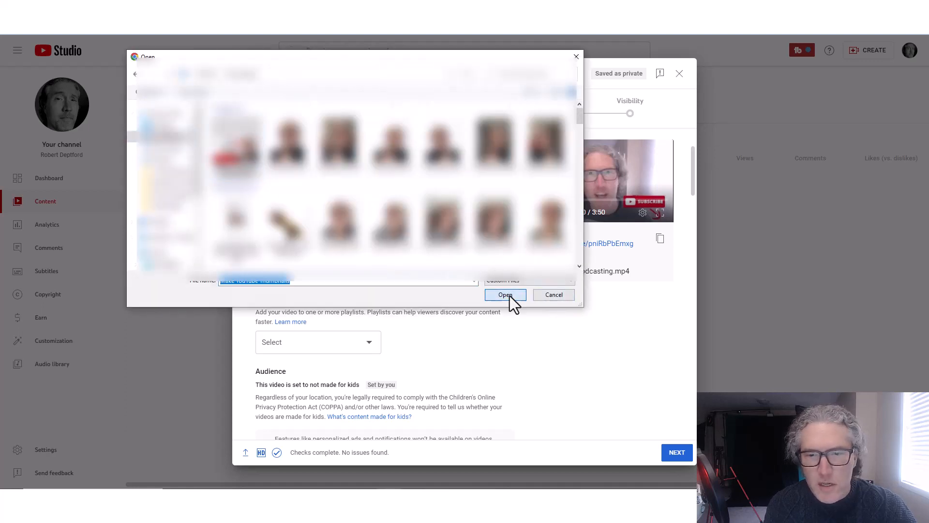
click(509, 295)
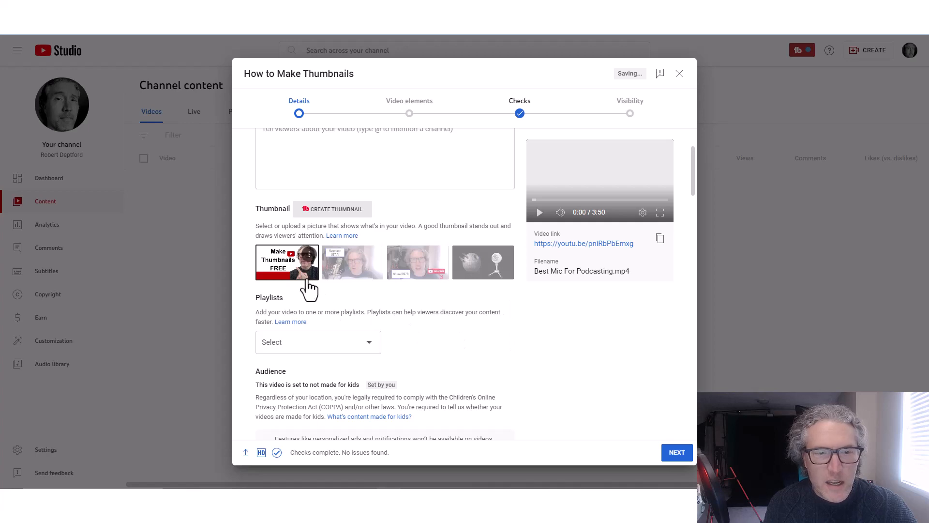